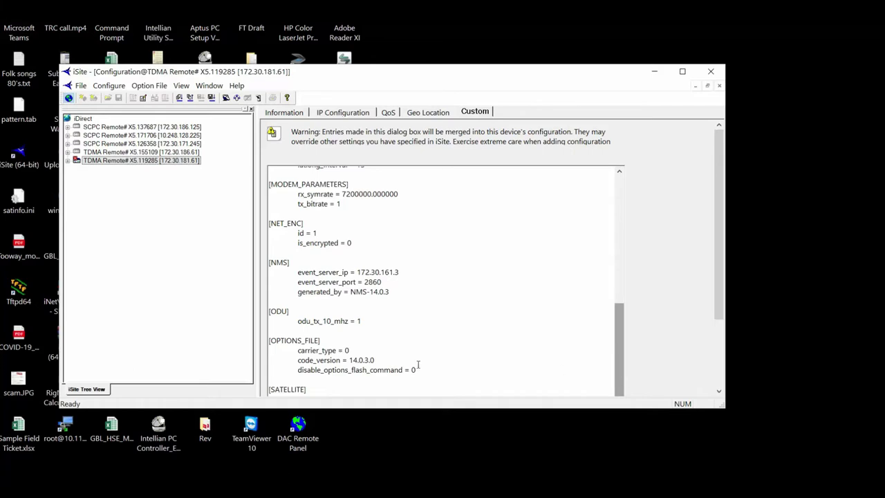
- Highlight the code_version entry under OPTIONS_FILE in the remote's custom configuration, and open the Download Package dialog
{"action": "left_click_drag", "start_coordinate": [295, 358], "coordinate": [404, 363]}
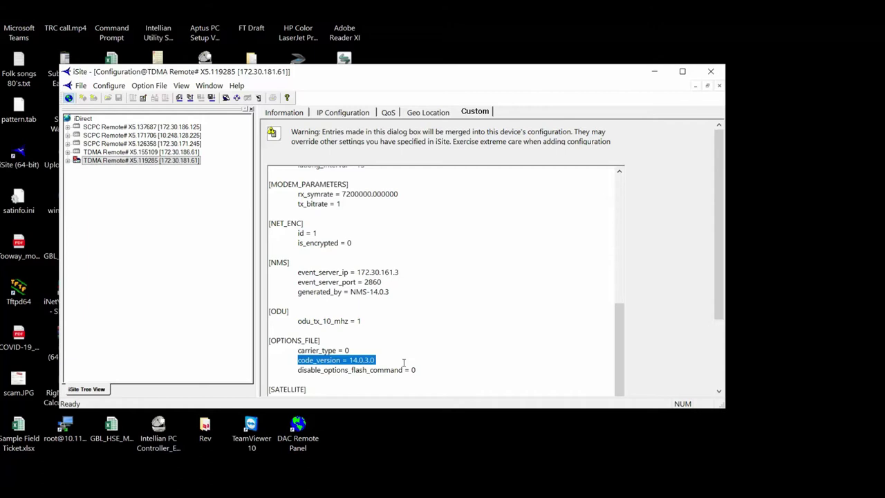
{"action": "left_click", "coordinate": [404, 362]}
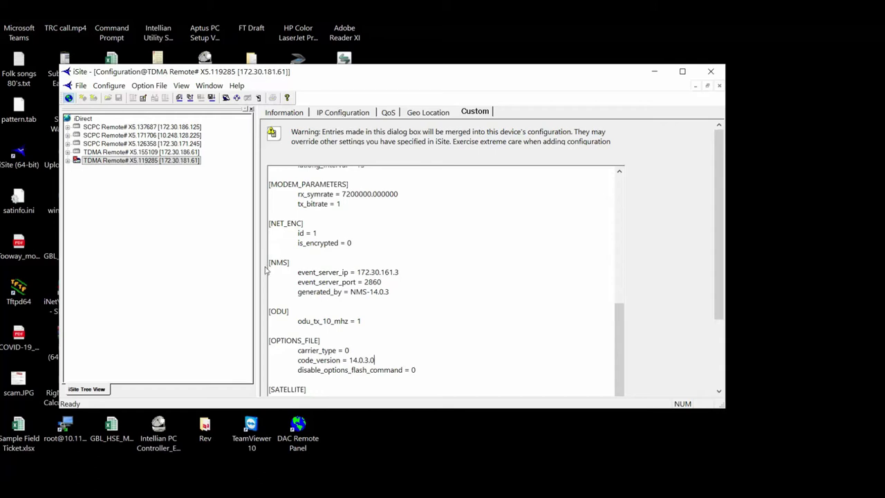
{"action": "left_click", "coordinate": [108, 85]}
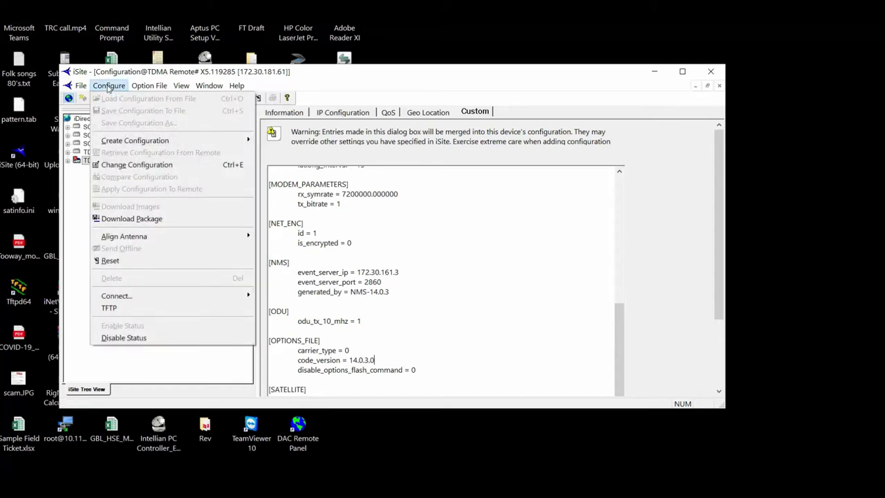
{"action": "left_click", "coordinate": [136, 219]}
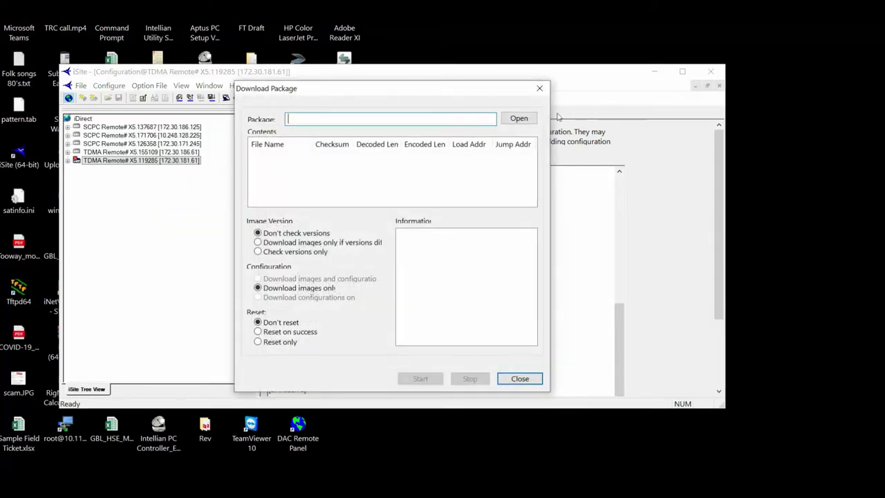
- Load evo_x5_bsp-21.0.1.4.pkg from the 4.1.2.2 Remote Packages folder on New Volume (D:) and download it to the remote without resetting
{"action": "left_click", "coordinate": [519, 119]}
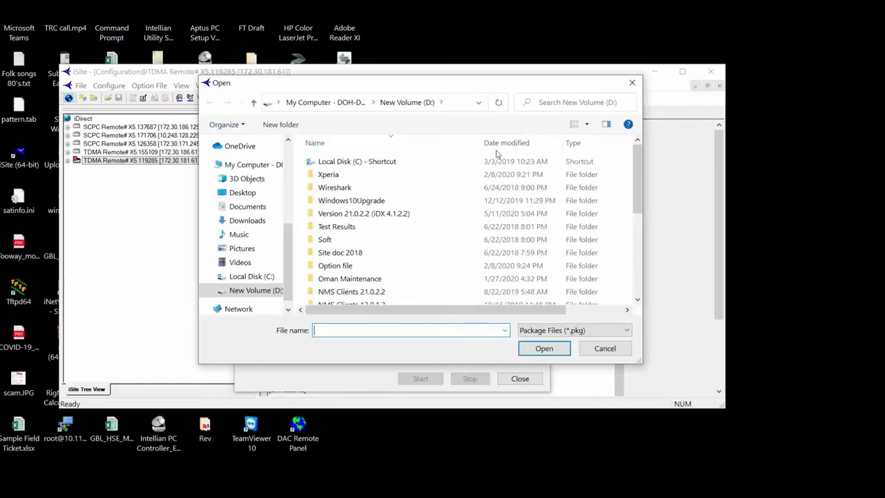
{"action": "left_click_drag", "start_coordinate": [636, 186], "coordinate": [630, 292]}
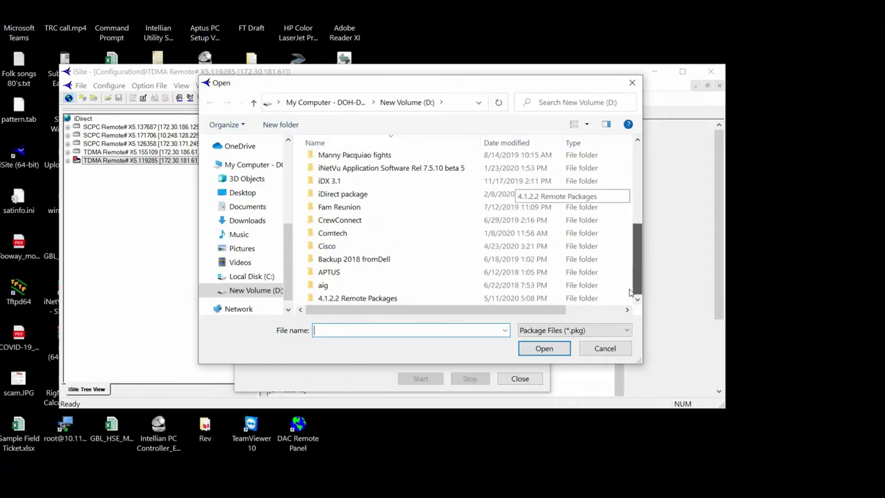
{"action": "double_click", "coordinate": [378, 303]}
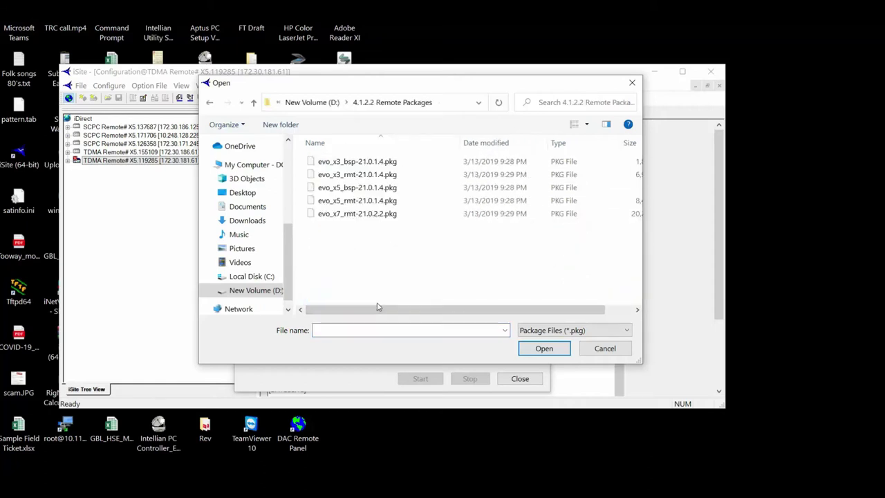
{"action": "left_click", "coordinate": [400, 192]}
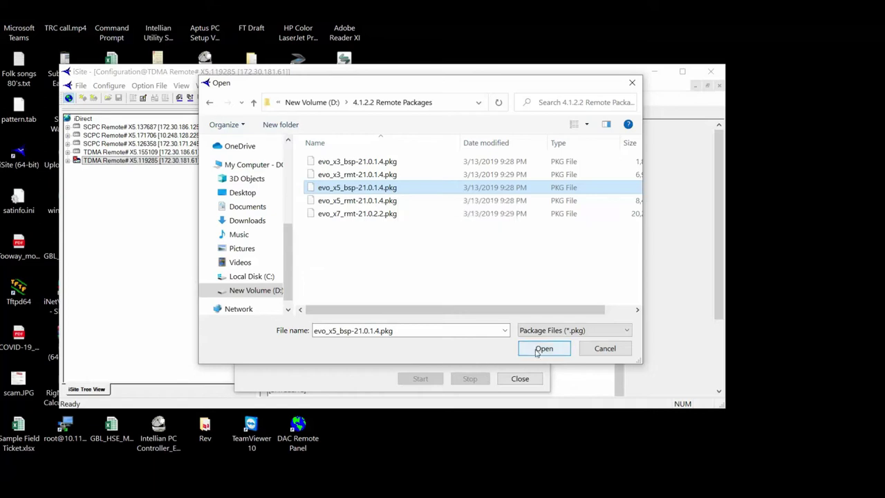
{"action": "left_click", "coordinate": [384, 202]}
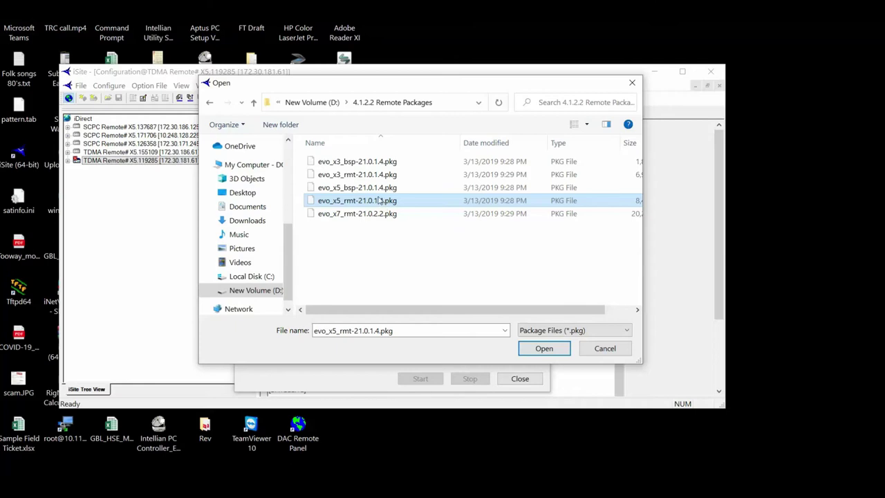
{"action": "left_click", "coordinate": [381, 187]}
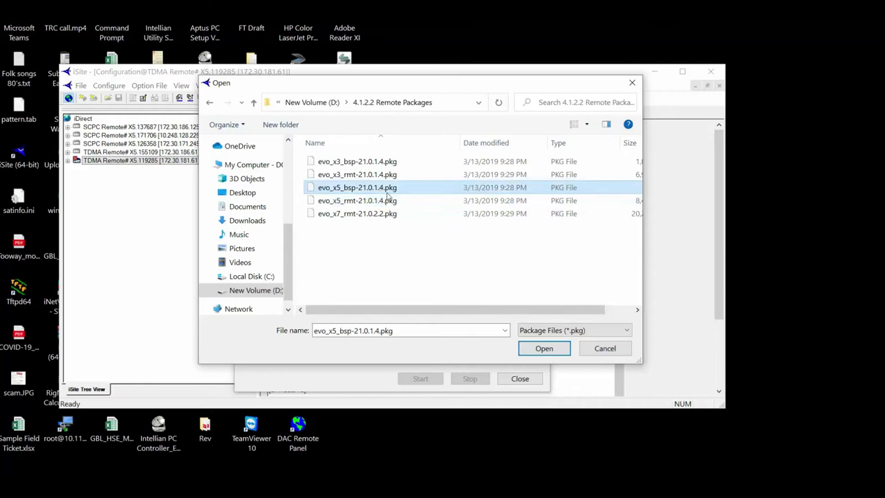
{"action": "left_click", "coordinate": [543, 349]}
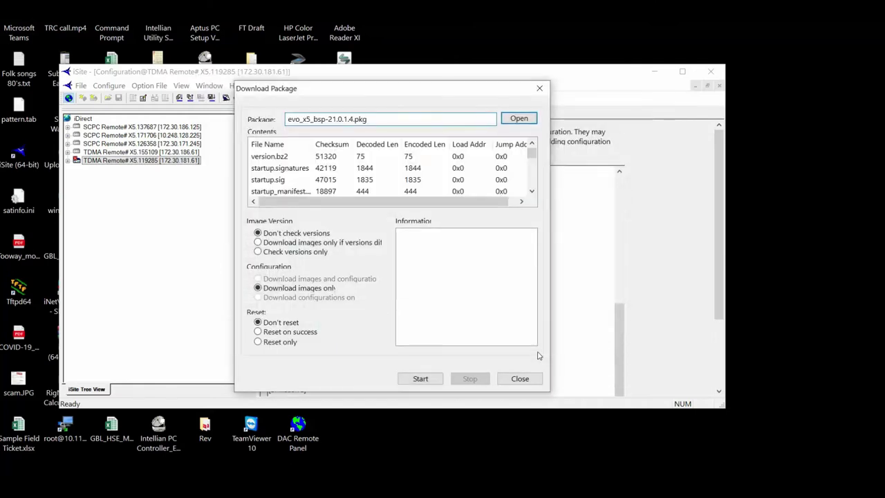
{"action": "left_click", "coordinate": [419, 379]}
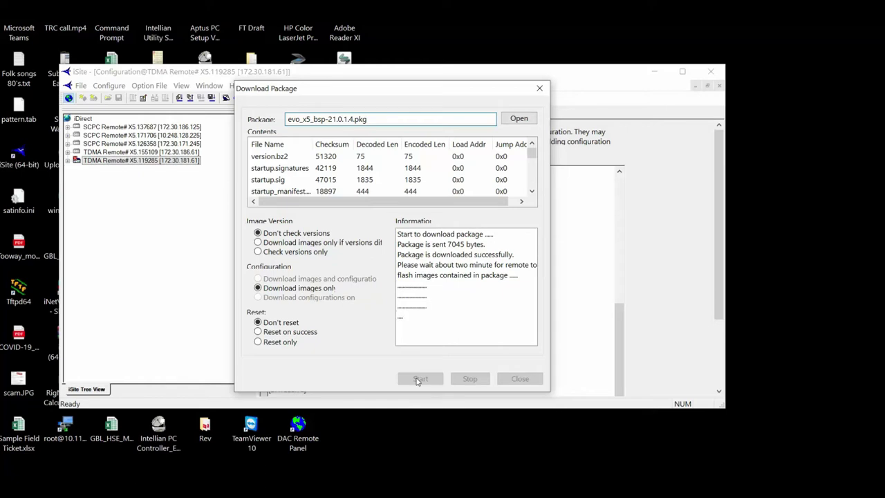
{"action": "left_click", "coordinate": [707, 463]}
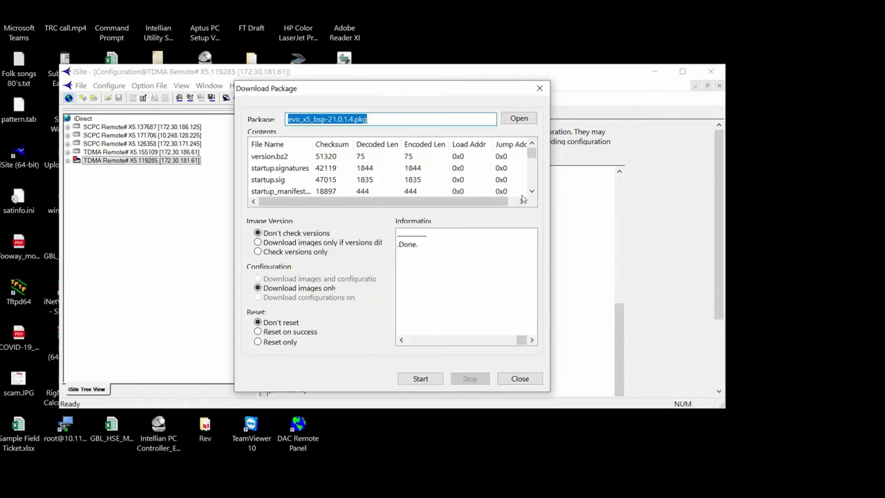
- Load evo_x5_rmt-21.0.1.4.pkg, download it to the remote with Reset on success, and close the package dialog
{"action": "left_click", "coordinate": [518, 119]}
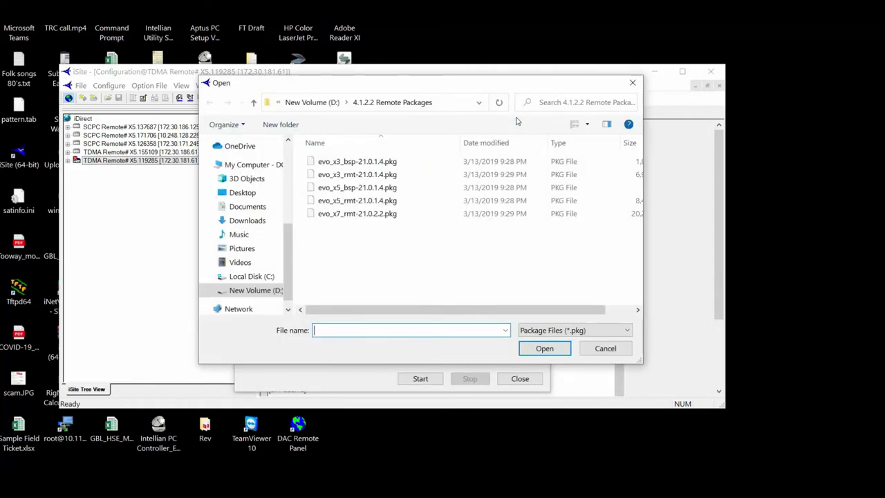
{"action": "left_click", "coordinate": [365, 200]}
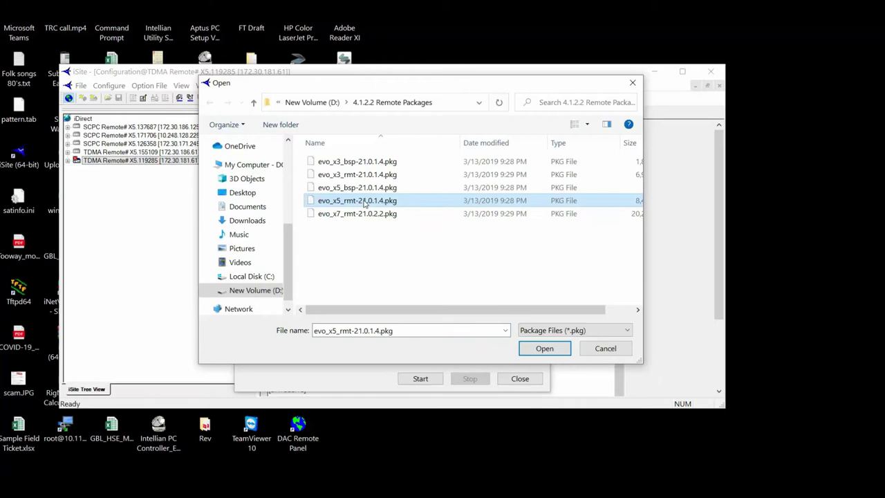
{"action": "left_click", "coordinate": [543, 348]}
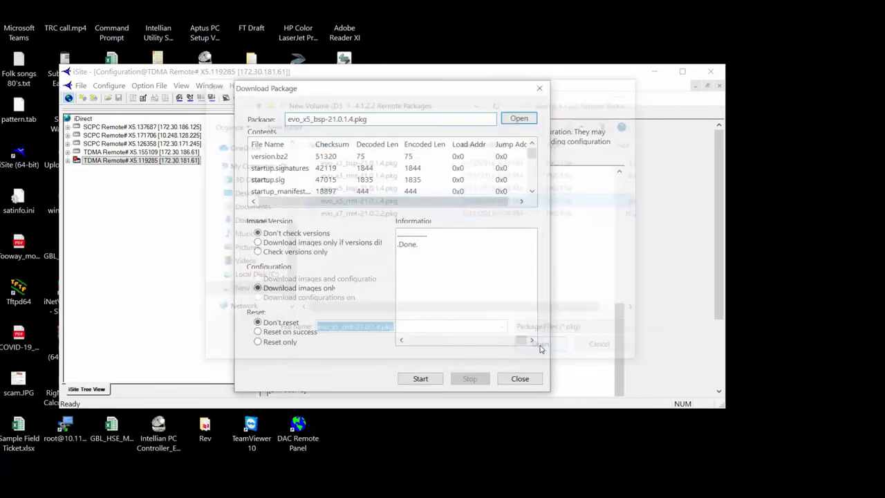
{"action": "left_click", "coordinate": [415, 379]}
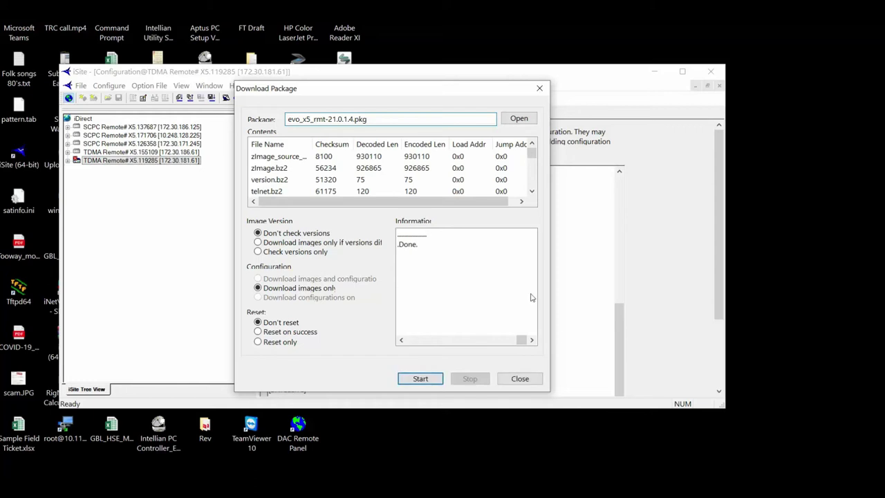
{"action": "left_click", "coordinate": [258, 332]}
{"action": "left_click", "coordinate": [420, 379]}
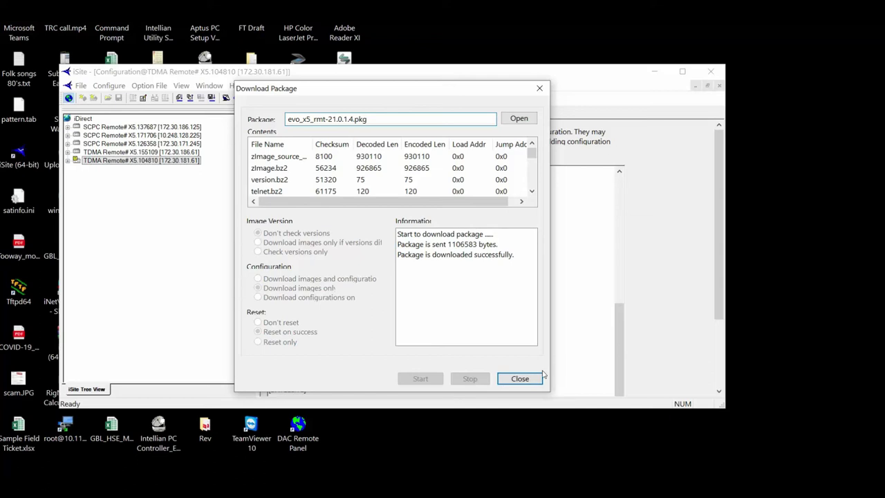
{"action": "left_click", "coordinate": [519, 379]}
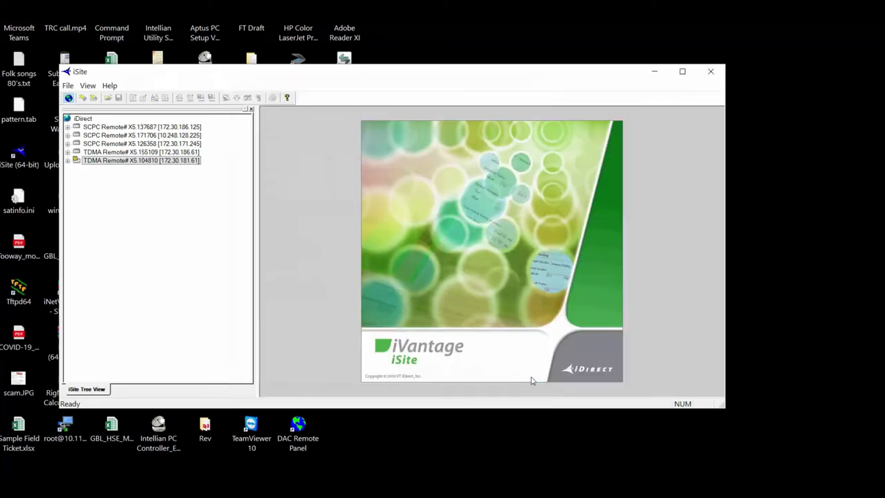
- Log in to the TDMA remote at 172.30.181.61 as Admin over a secure connection, entering the account password
{"action": "left_click", "coordinate": [163, 161]}
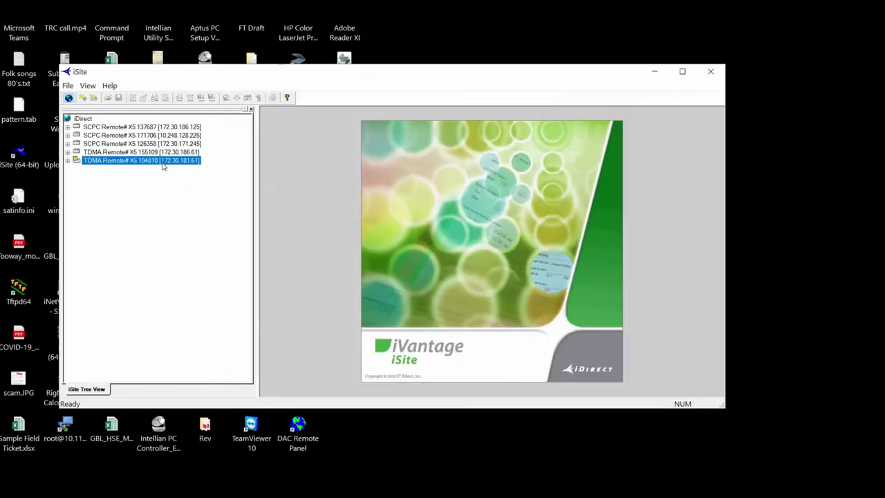
{"action": "right_click", "coordinate": [163, 163]}
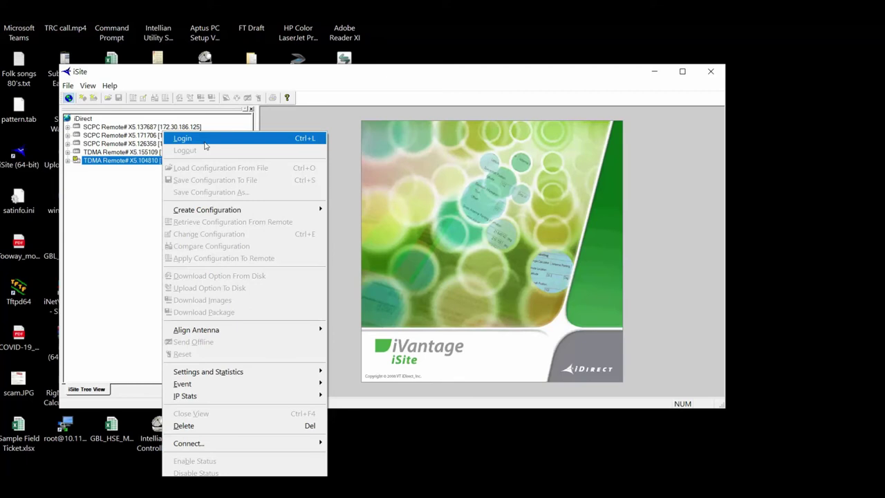
{"action": "left_click", "coordinate": [204, 142]}
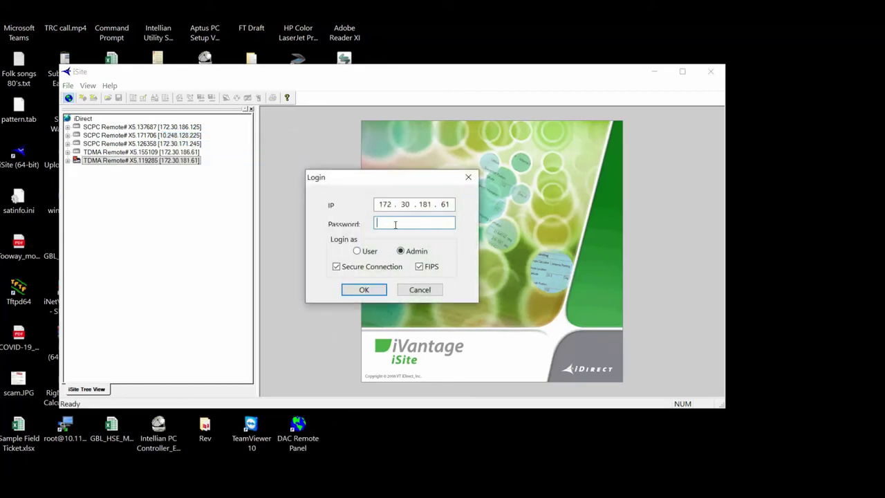
{"action": "type", "text": "aaaaaaa"}
{"action": "key", "text": "Return"}
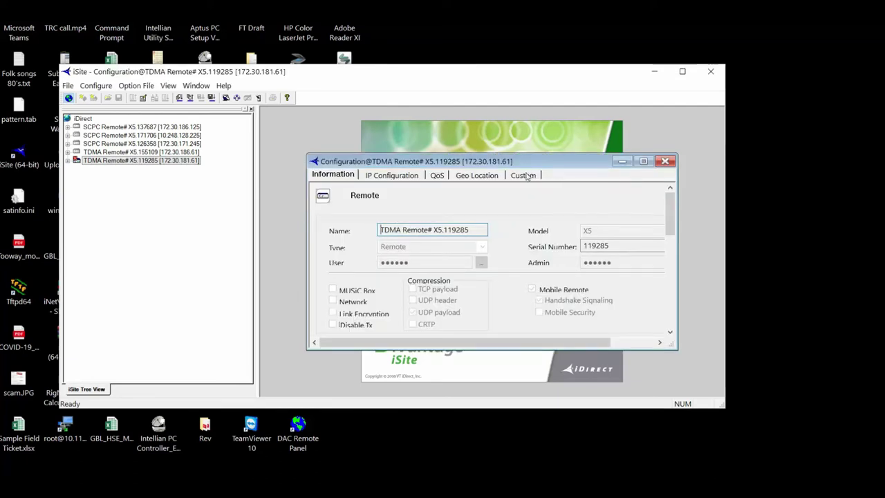
- Maximize the remote's configuration window and examine its custom settings, especially the code_version under OPTIONS_FILE
{"action": "left_click", "coordinate": [643, 162]}
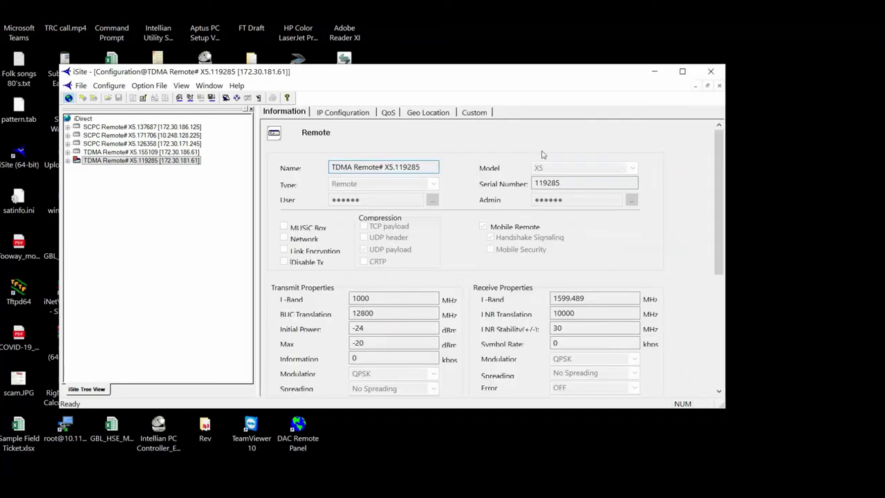
{"action": "left_click", "coordinate": [477, 114]}
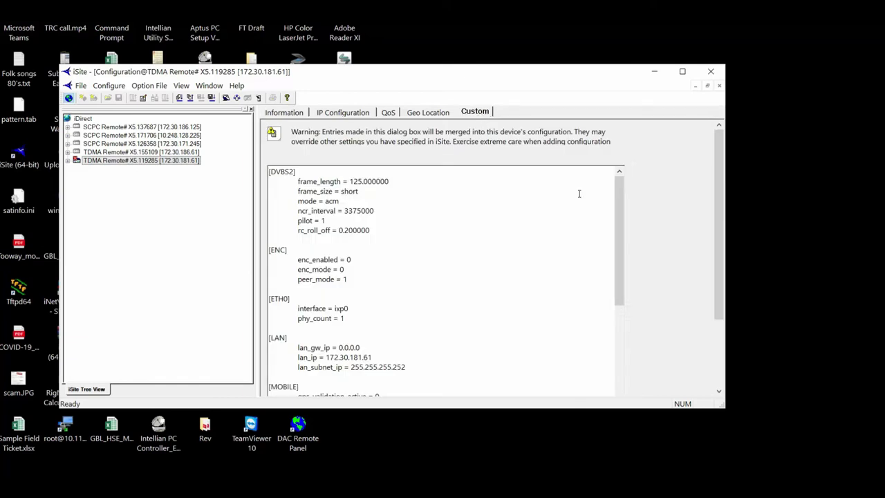
{"action": "left_click_drag", "start_coordinate": [617, 215], "coordinate": [611, 346]}
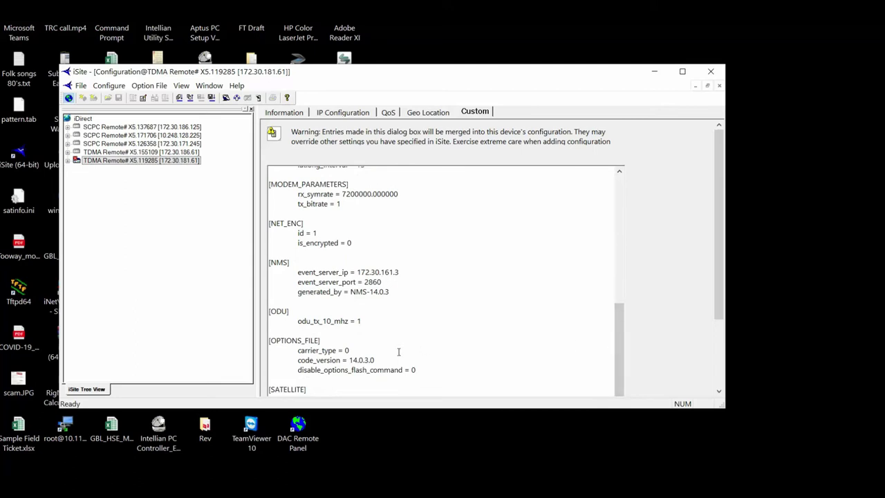
{"action": "left_click", "coordinate": [143, 161]}
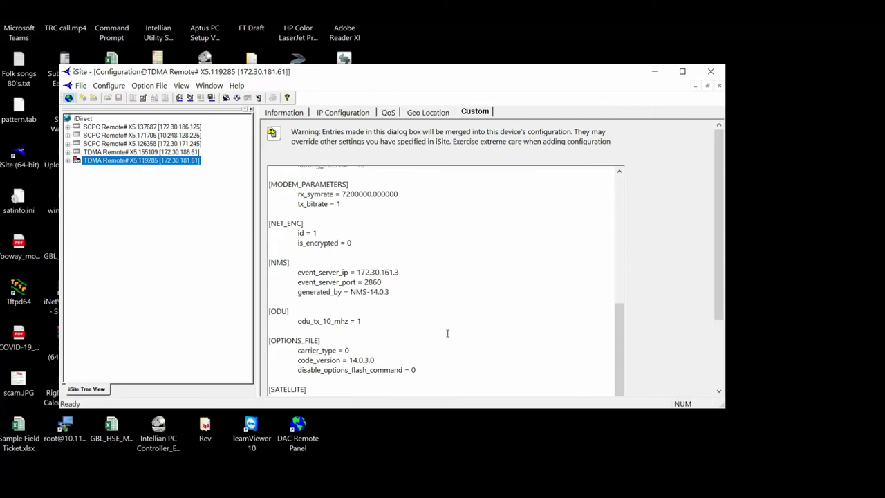
{"action": "left_click_drag", "start_coordinate": [618, 358], "coordinate": [619, 367]}
{"action": "left_click", "coordinate": [473, 358]}
{"action": "key", "text": "Down"}
{"action": "key", "text": "Down"}
{"action": "key", "text": "Down"}
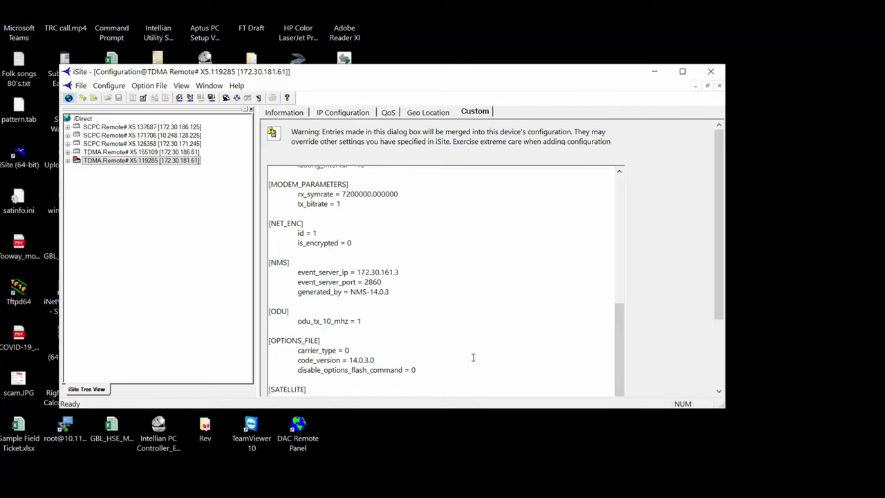
{"action": "left_click_drag", "start_coordinate": [619, 356], "coordinate": [611, 141]}
{"action": "left_click_drag", "start_coordinate": [619, 348], "coordinate": [629, 172]}
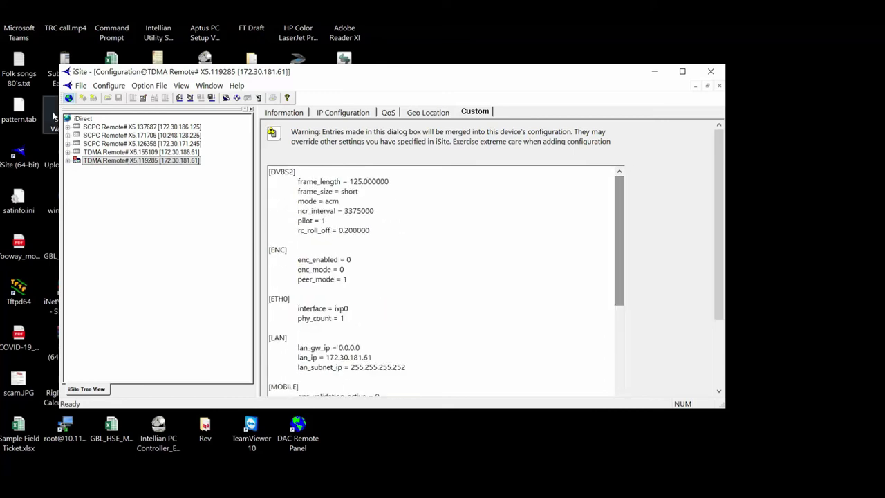
- Exit iSite and, in a fresh session, log in to the TDMA remote at 172.30.181.61 as Admin with the account password
{"action": "left_click", "coordinate": [79, 87]}
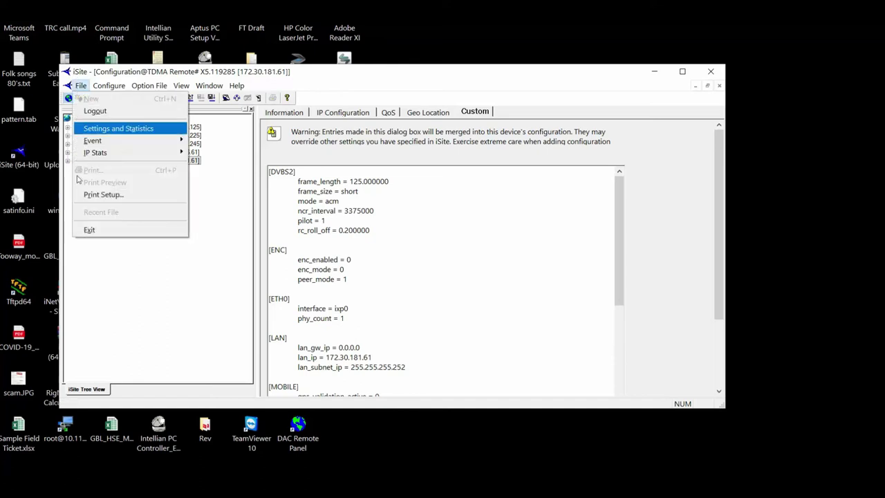
{"action": "left_click", "coordinate": [108, 230]}
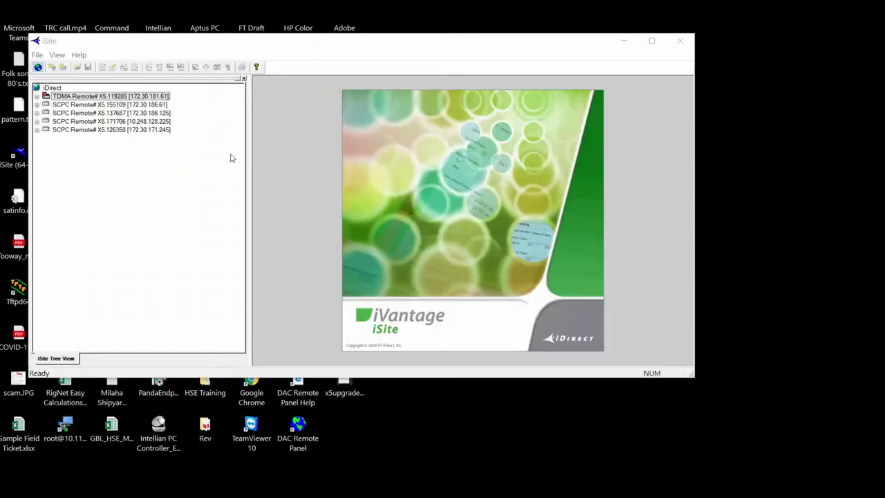
{"action": "left_click", "coordinate": [157, 99]}
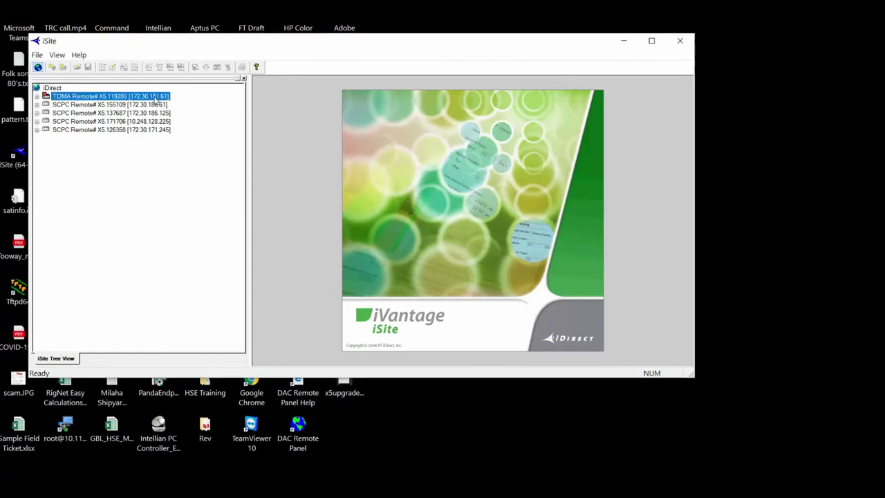
{"action": "right_click", "coordinate": [157, 99]}
{"action": "left_click", "coordinate": [178, 104]}
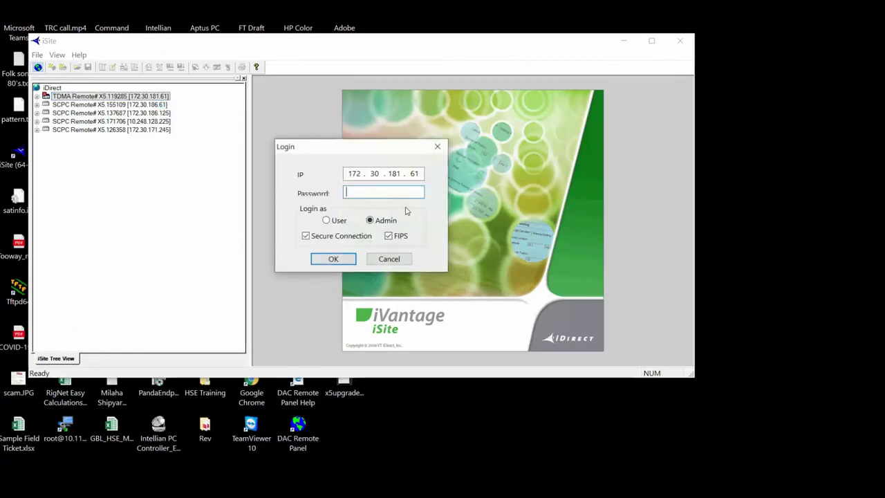
{"action": "type", "text": "******"}
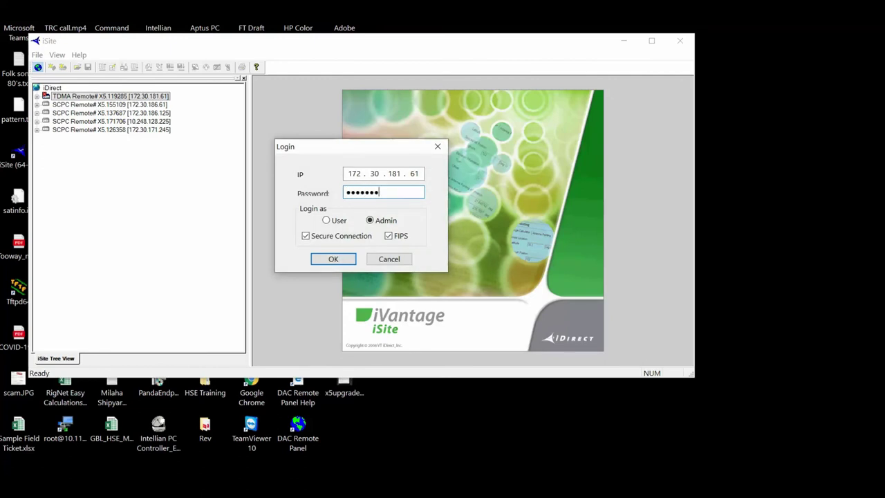
{"action": "left_click", "coordinate": [333, 259]}
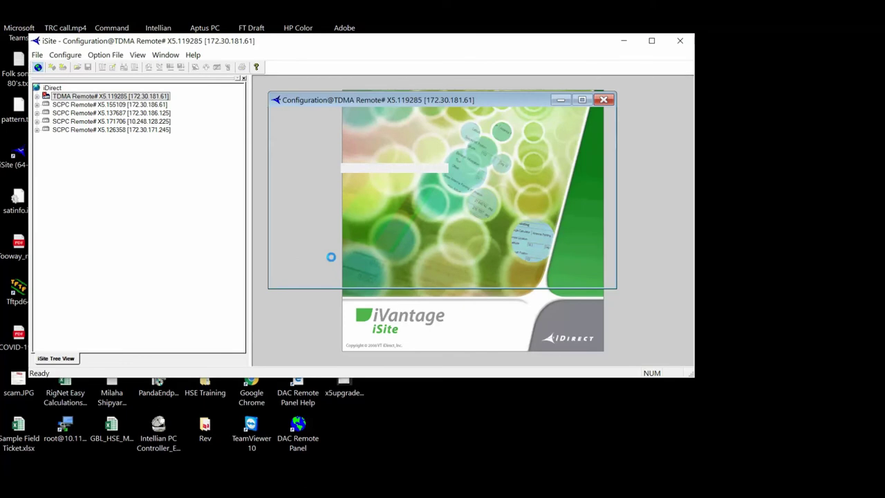
- Maximize the newly opened configuration window and recheck the code_version under OPTIONS_FILE in the remote's custom settings
{"action": "left_click", "coordinate": [581, 100]}
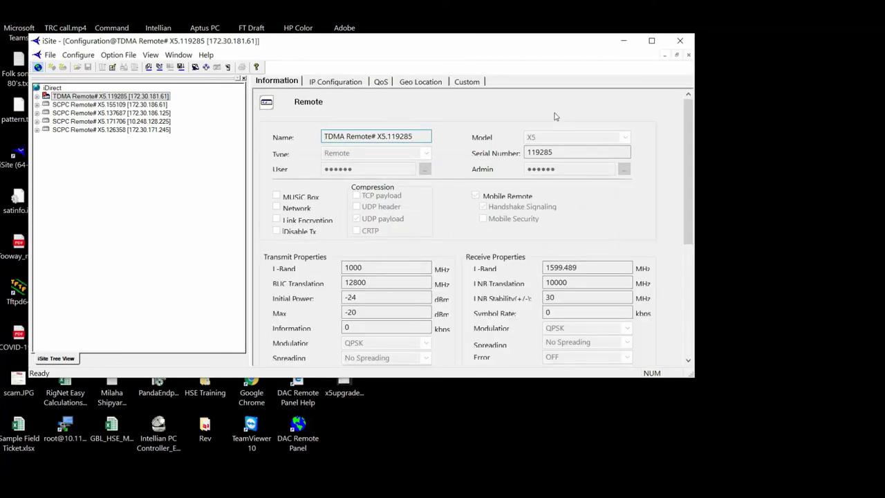
{"action": "left_click", "coordinate": [471, 83]}
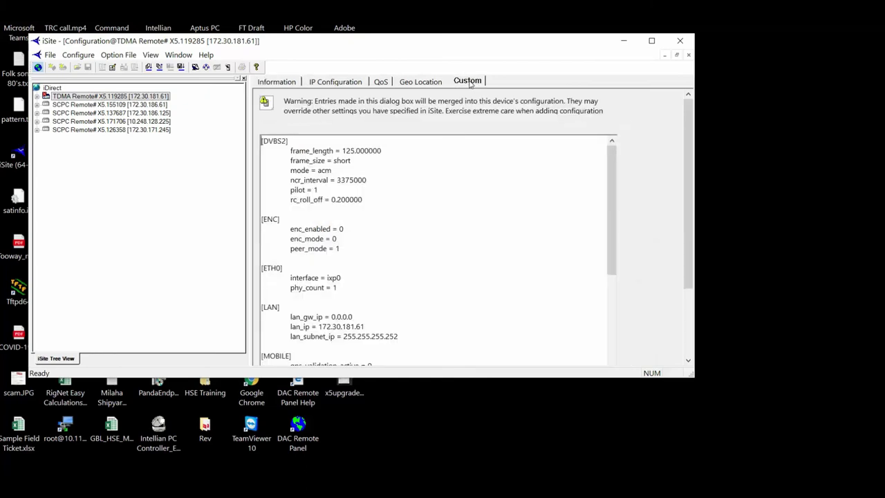
{"action": "key", "text": "Down"}
{"action": "key", "text": "Down"}
{"action": "key", "text": "Down"}
{"action": "key", "text": "Down"}
{"action": "key", "text": "Down"}
{"action": "key", "text": "Down"}
{"action": "key", "text": "Down"}
{"action": "key", "text": "Down"}
{"action": "key", "text": "Down"}
{"action": "key", "text": "Down"}
{"action": "key", "text": "Down"}
{"action": "key", "text": "Down"}
{"action": "key", "text": "Down"}
{"action": "key", "text": "Down"}
{"action": "key", "text": "Down"}
{"action": "key", "text": "Down"}
{"action": "key", "text": "Down"}
{"action": "key", "text": "Down"}
{"action": "key", "text": "Down"}
{"action": "key", "text": "Down"}
{"action": "key", "text": "Down"}
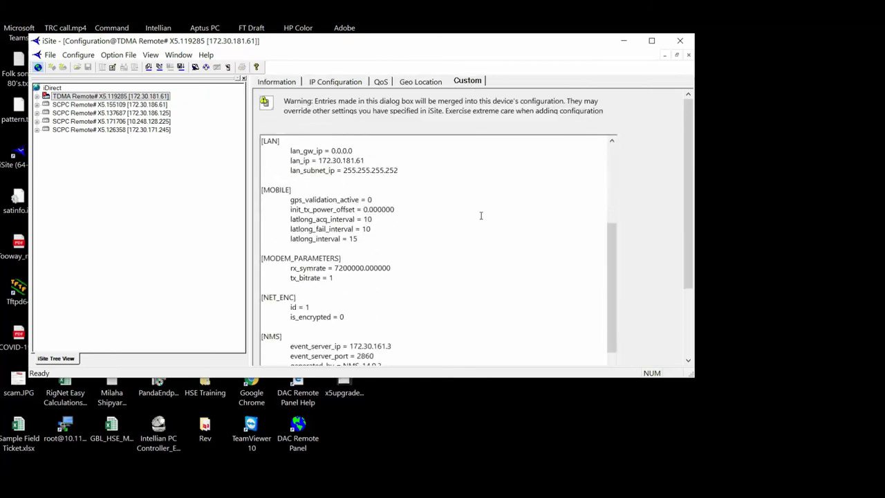
{"action": "key", "text": "Down"}
{"action": "key", "text": "Down"}
{"action": "key", "text": "Down"}
{"action": "key", "text": "Down"}
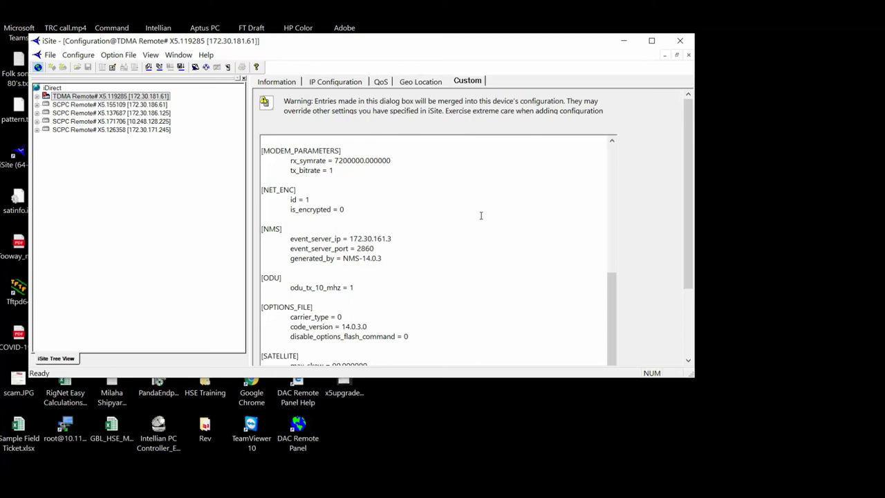
- Open the TDMA remote's Settings and Statistics and look through its modem parameters, Ethernet statistics and Satcom statistics
{"action": "right_click", "coordinate": [140, 100]}
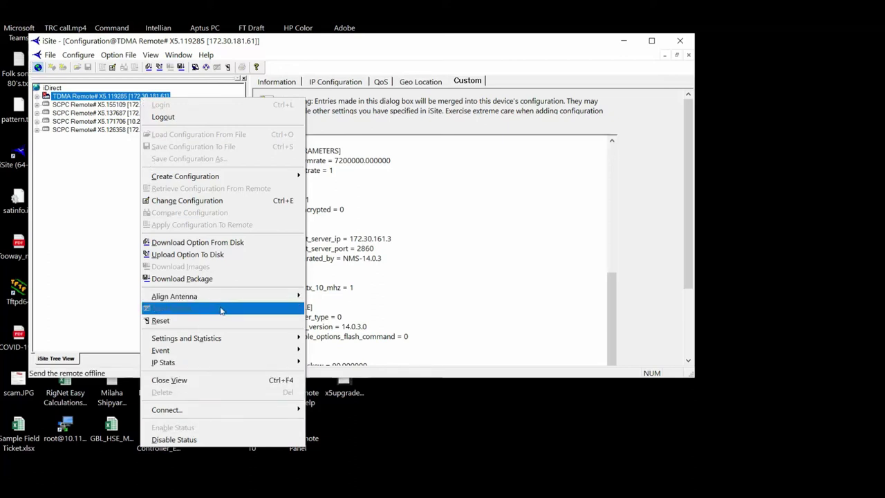
{"action": "mouse_move", "coordinate": [215, 338]}
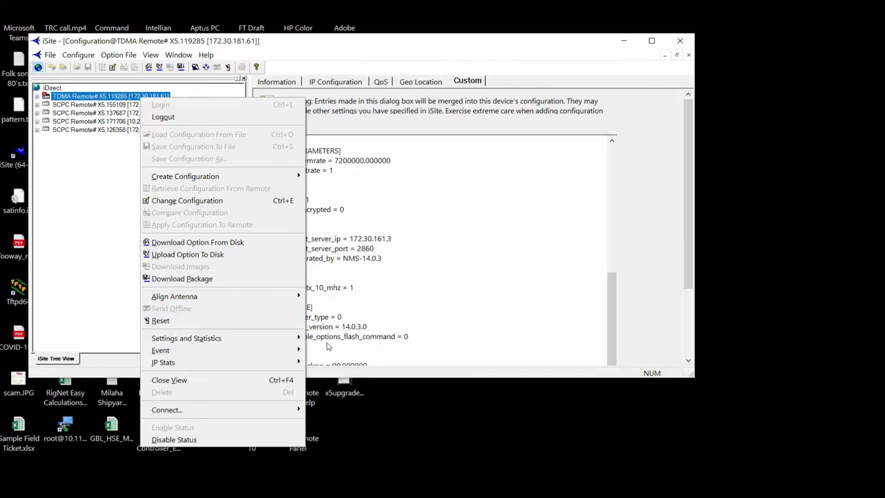
{"action": "left_click", "coordinate": [317, 339]}
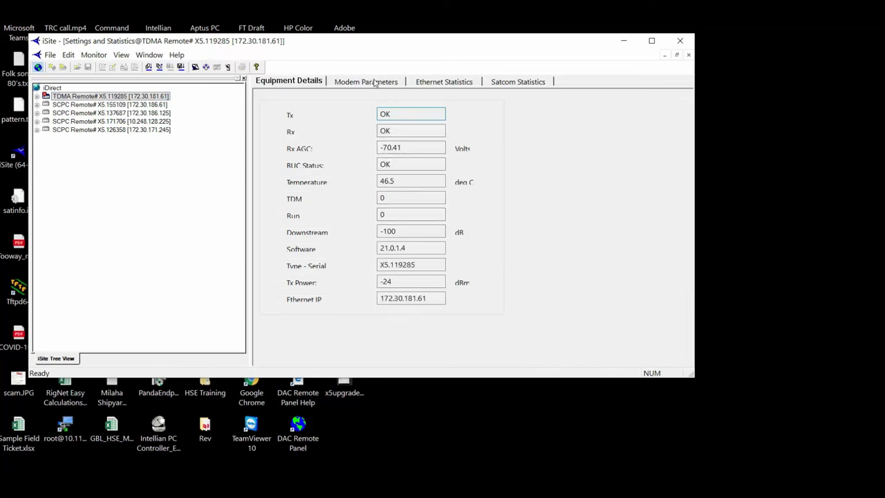
{"action": "left_click", "coordinate": [374, 82]}
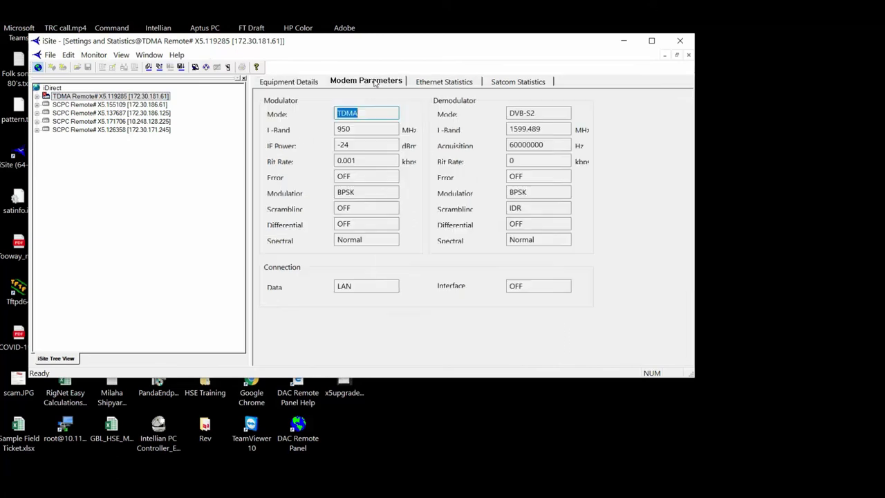
{"action": "left_click", "coordinate": [427, 83]}
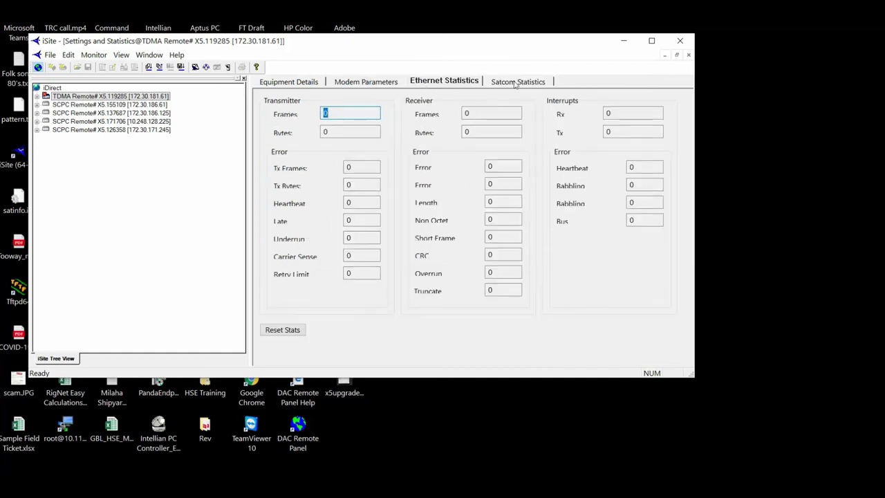
{"action": "left_click", "coordinate": [489, 82]}
- Return to the remote's equipment details and highlight the Software value to verify the installed version
{"action": "left_click", "coordinate": [289, 83]}
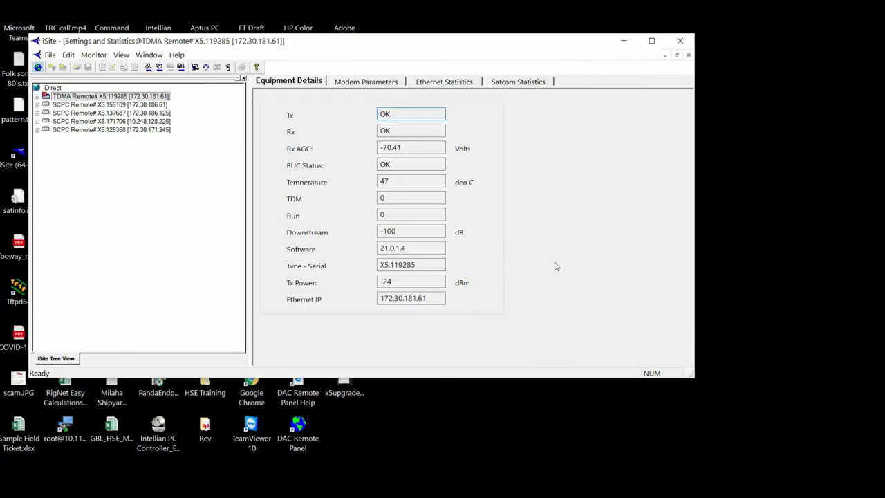
{"action": "left_click", "coordinate": [409, 249]}
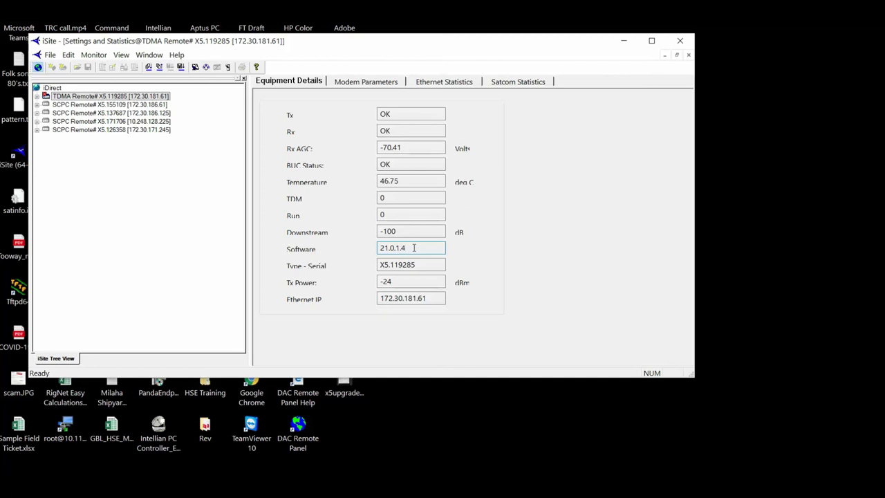
{"action": "left_click_drag", "start_coordinate": [413, 247], "coordinate": [348, 242]}
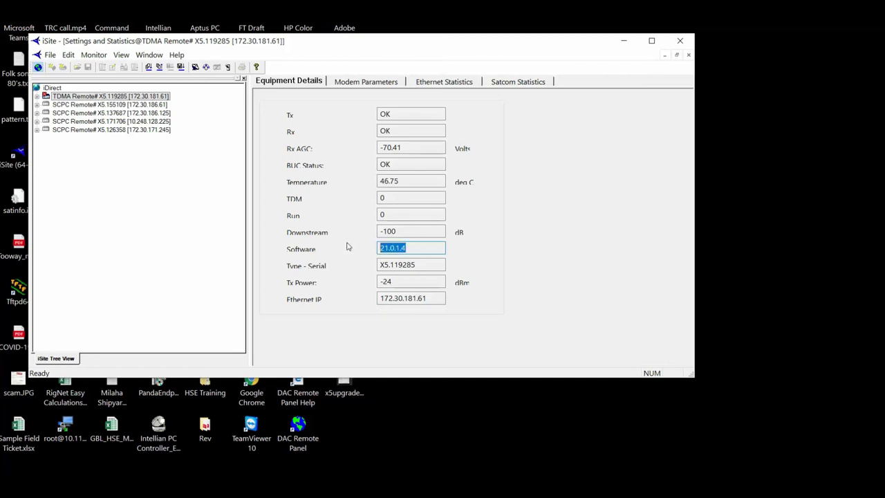